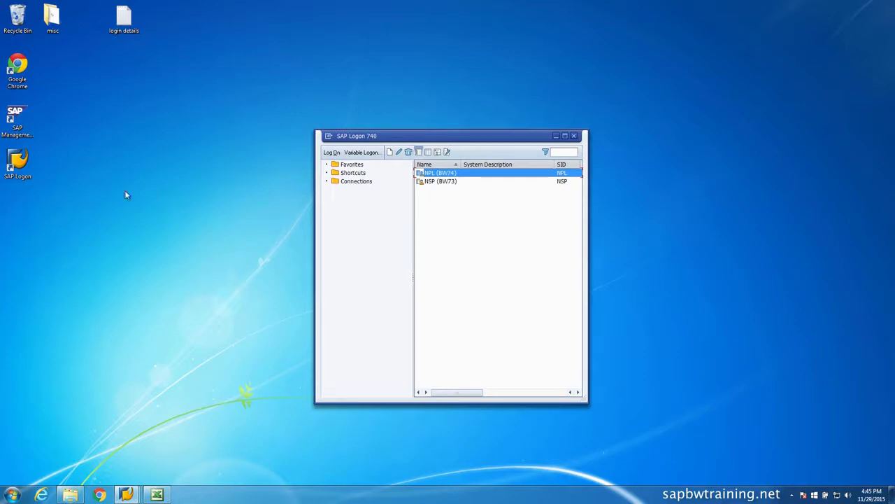
left_click(18, 180)
Log on to NPL (BW74) client 001 with the suggested developer user and its password
double_click(469, 175)
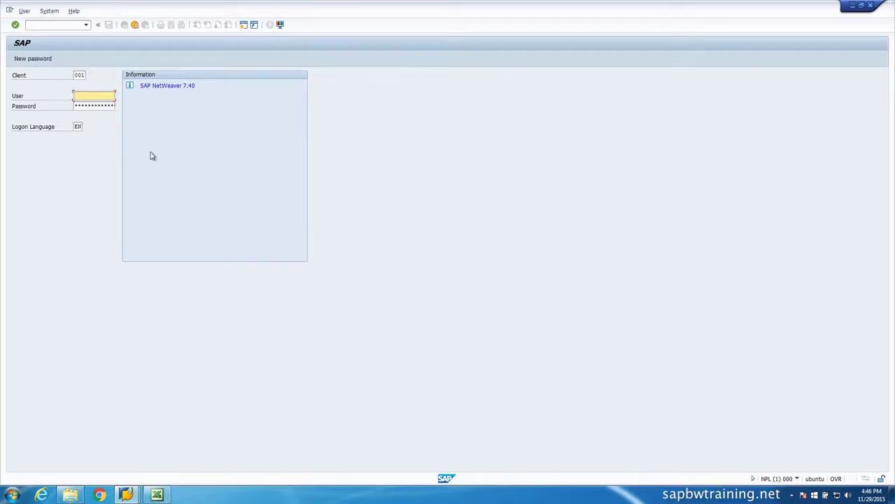
type("de")
key("Down")
key("Tab")
type("************")
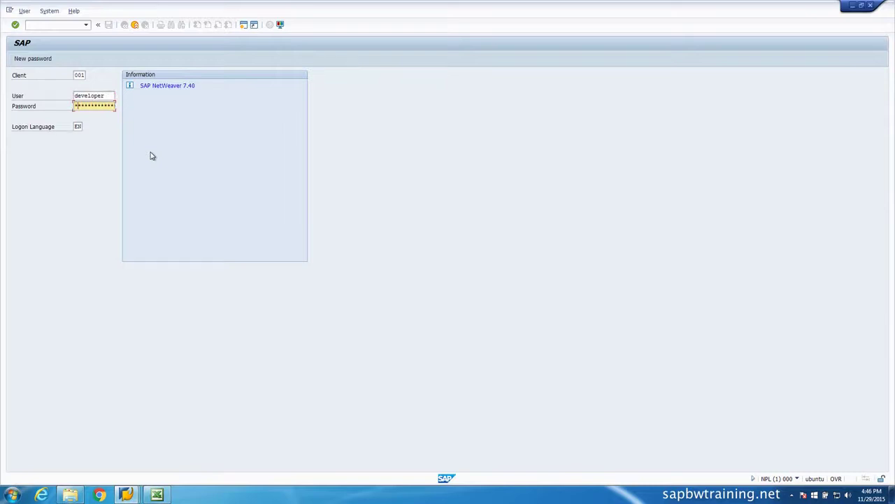
key("Return")
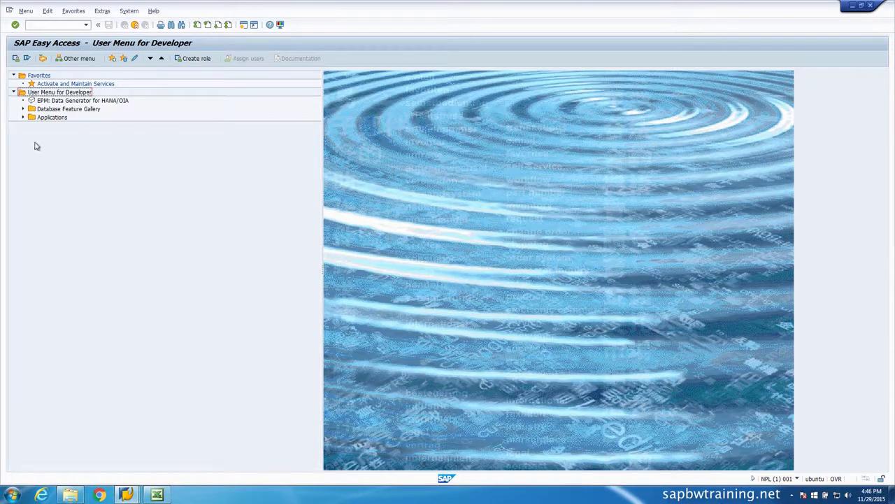
Expand the Database Feature Gallery and Applications folders, then enter transaction rsa1 in the command field
left_click(23, 109)
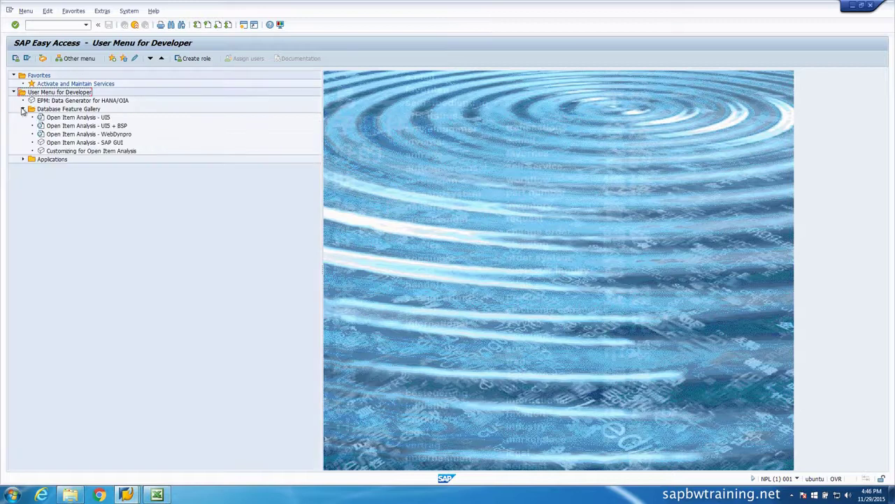
left_click(22, 159)
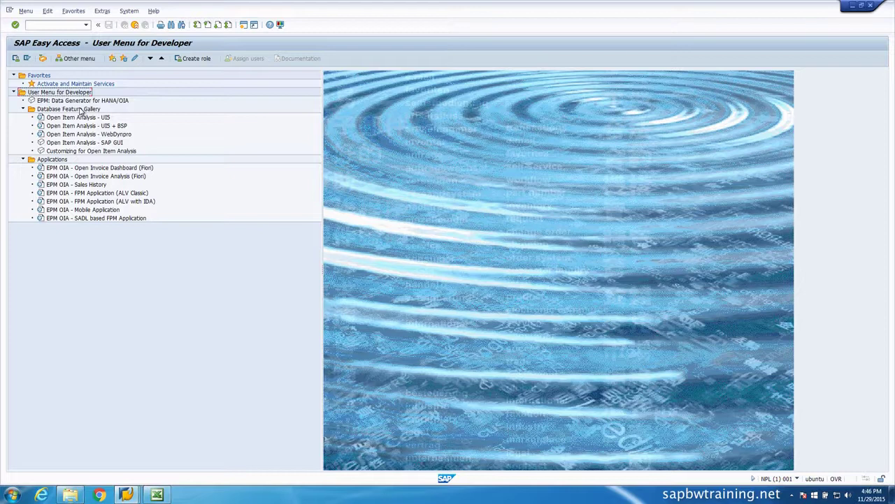
left_click(46, 26)
type("rs")
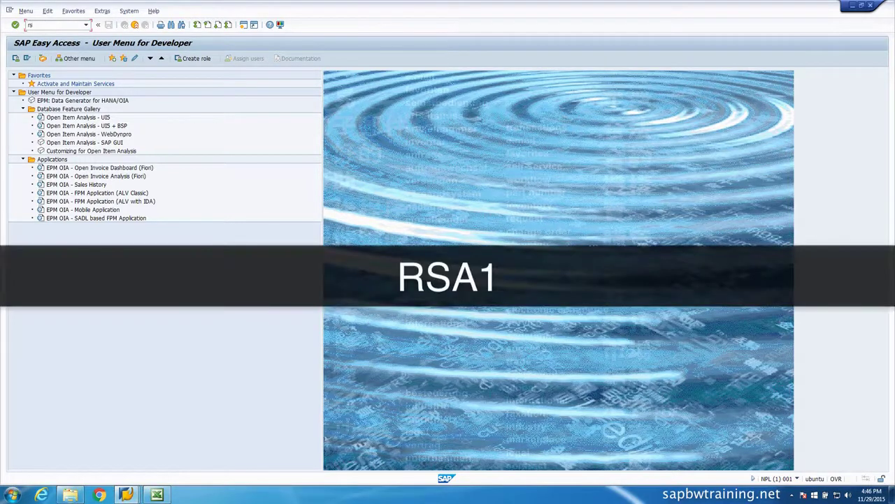
type("a1")
Run RSA1 to open Data Warehousing Workbench: Modeling, widen the navigation area, and expand NetWeaver Demo
key("Return")
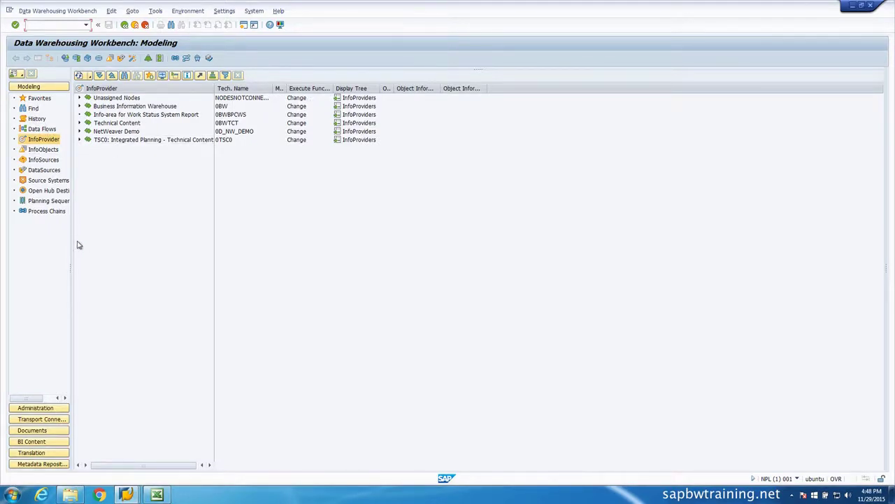
left_click_drag(70, 243, 102, 244)
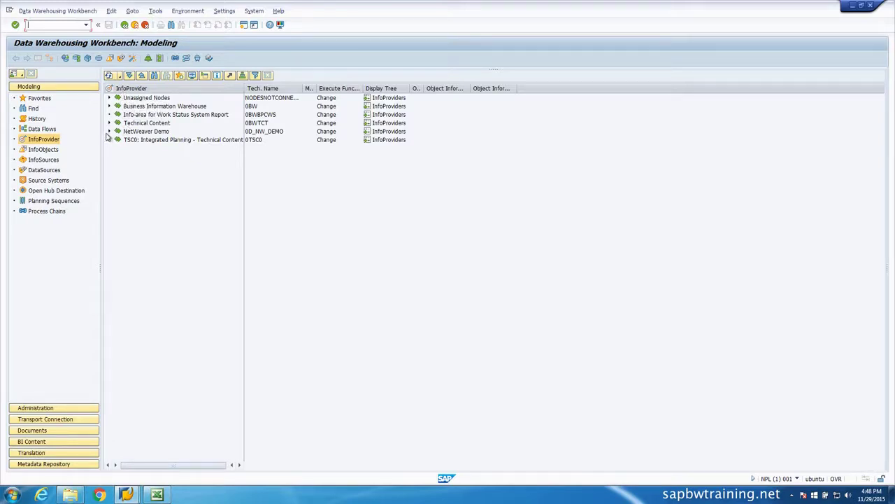
left_click(109, 132)
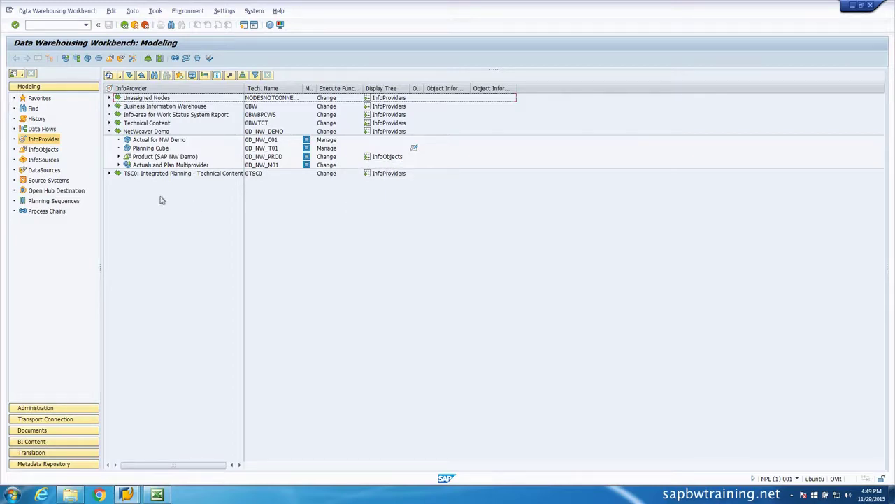
Expand, then collapse again, the Business Information Warehouse, TSC0 Integrated Planning and NetWeaver Demo InfoAreas
left_click(119, 165)
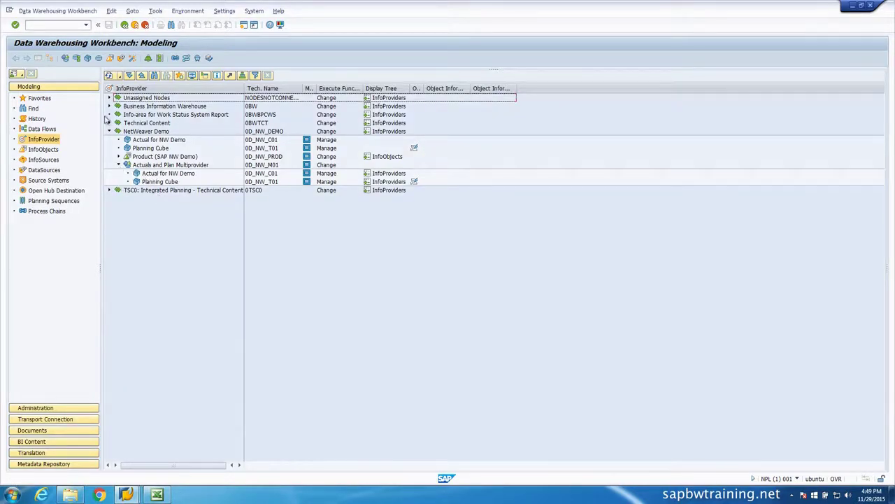
left_click(109, 106)
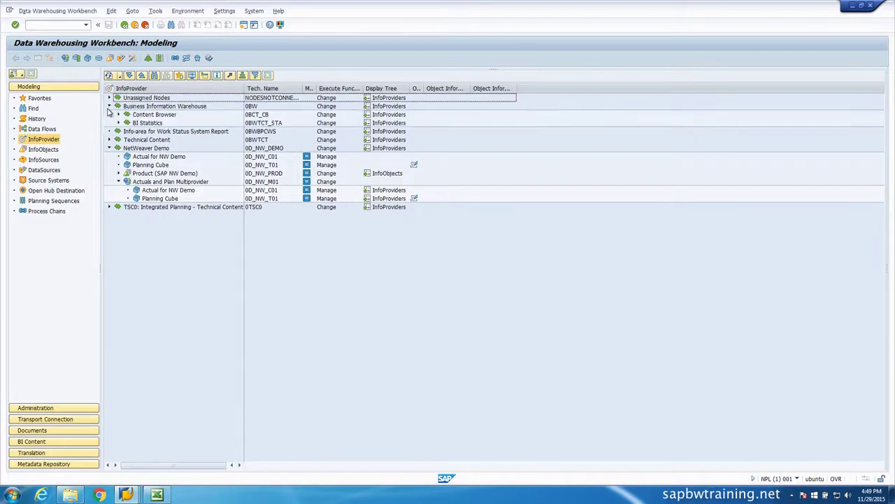
left_click(109, 207)
left_click(119, 232)
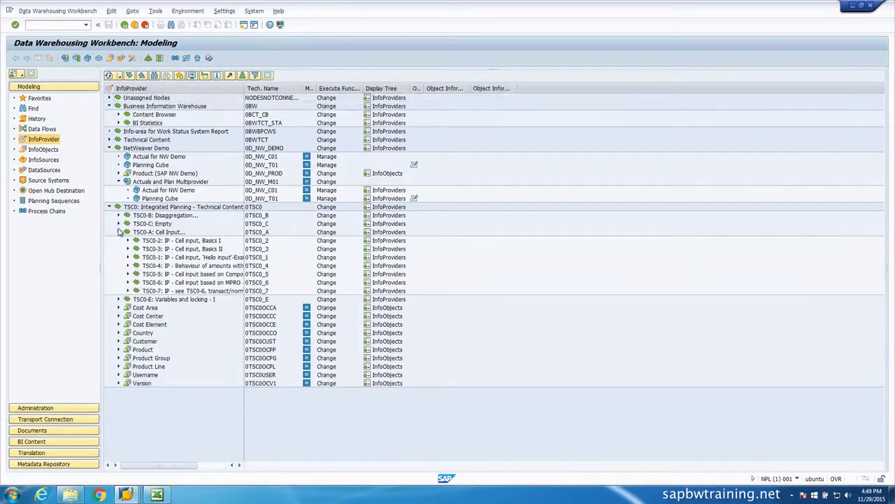
left_click(118, 216)
left_click(109, 208)
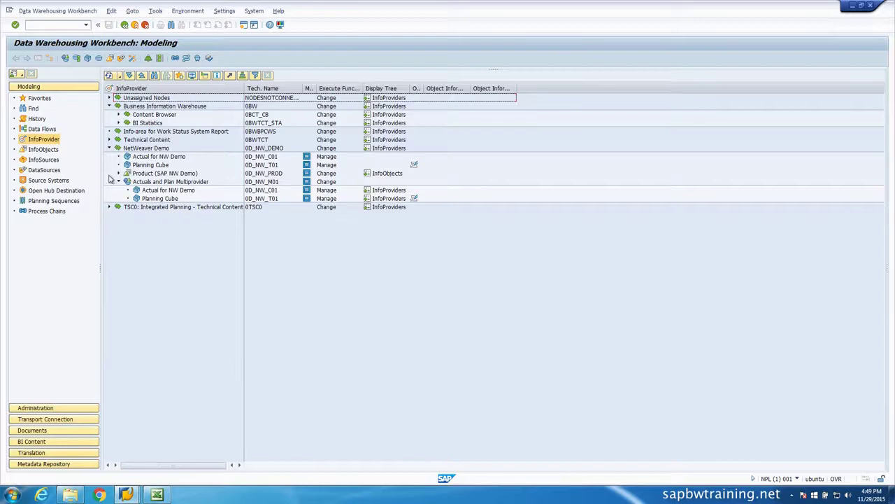
left_click(109, 148)
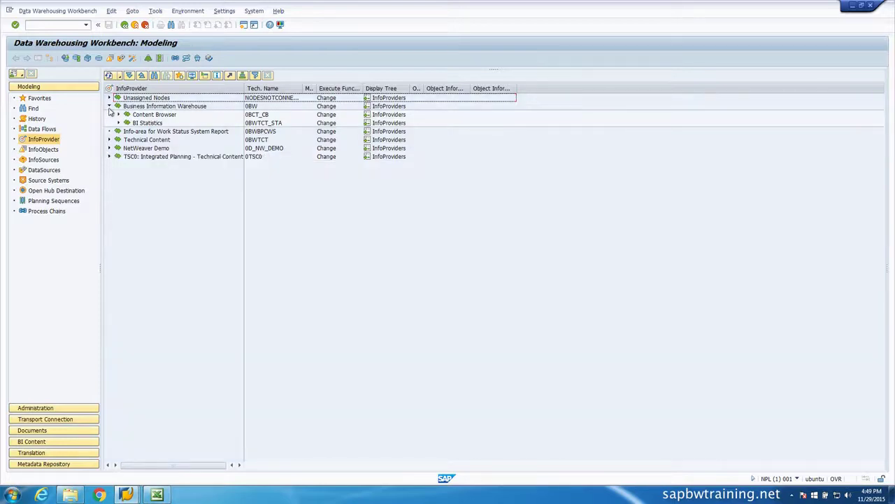
left_click(109, 106)
Expand Unassigned Nodes and InfoProvider Demo Analytic Engine, selecting Analytic Engine Demo DSO 2
left_click(109, 98)
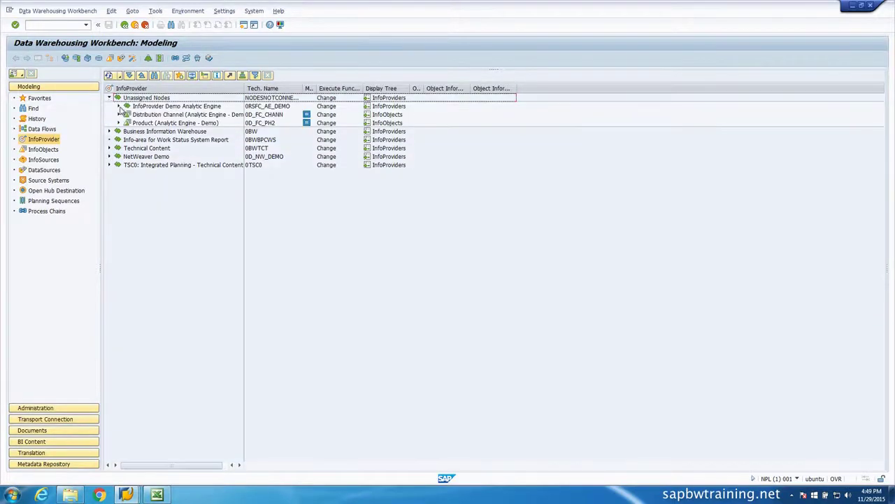
left_click(119, 106)
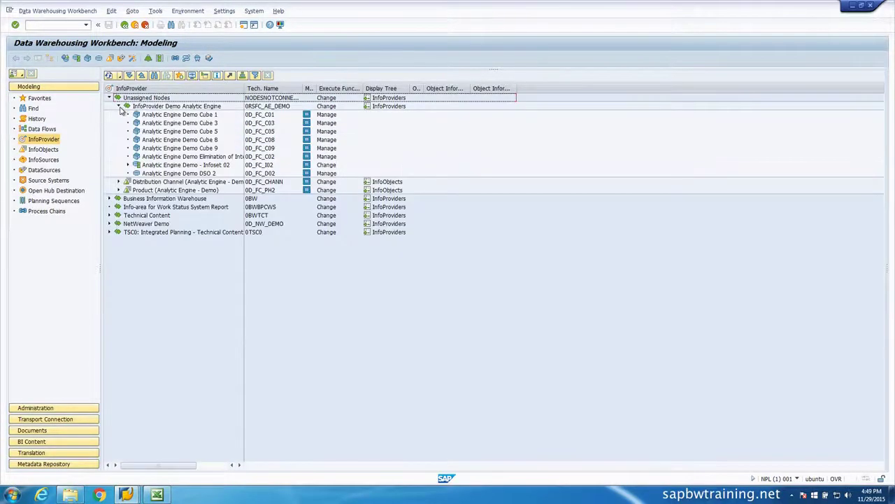
left_click(181, 174)
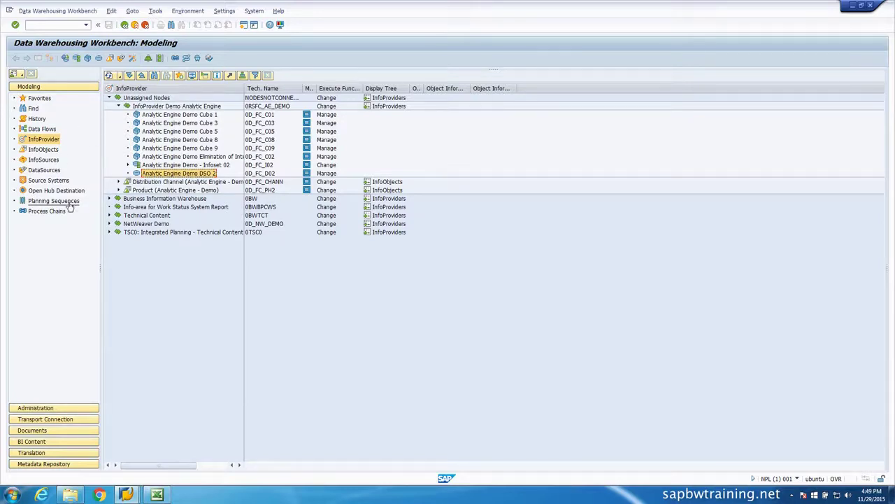
left_click(43, 150)
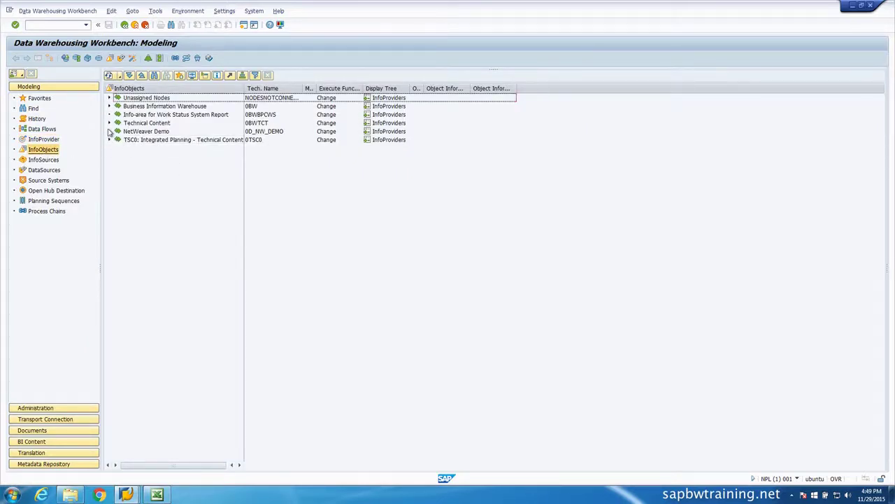
left_click(109, 123)
left_click(119, 132)
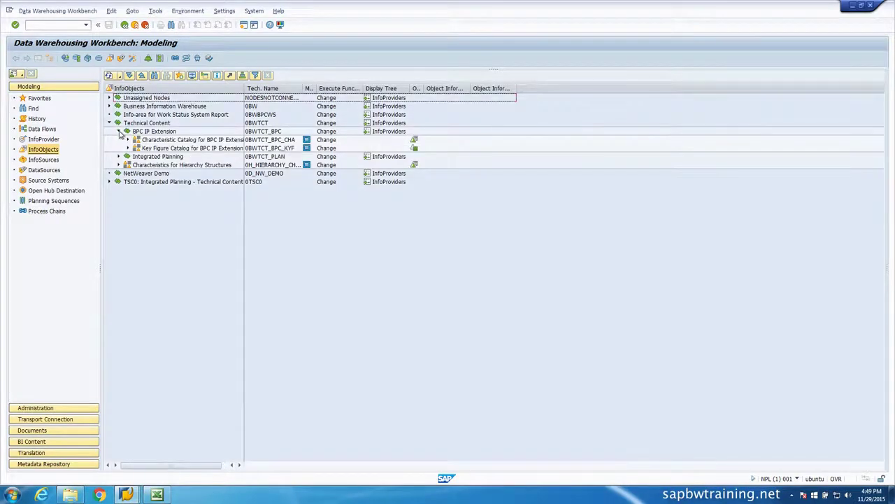
left_click(159, 143)
left_click(167, 149)
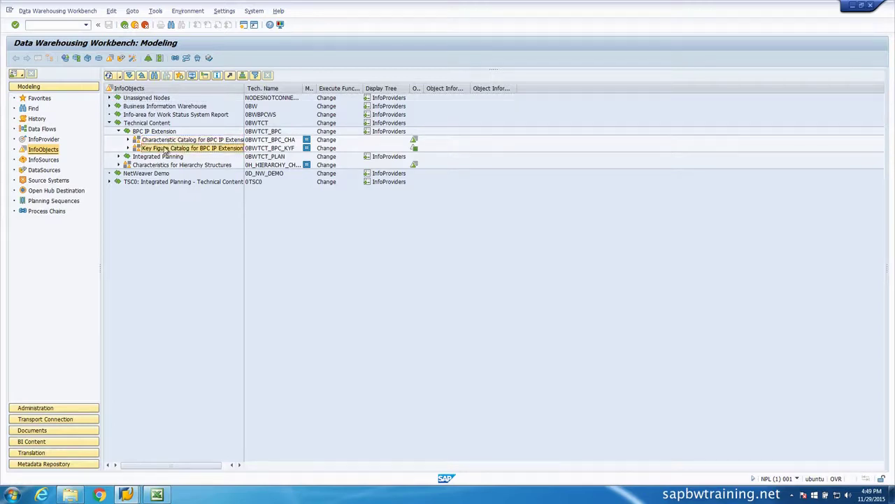
left_click(128, 140)
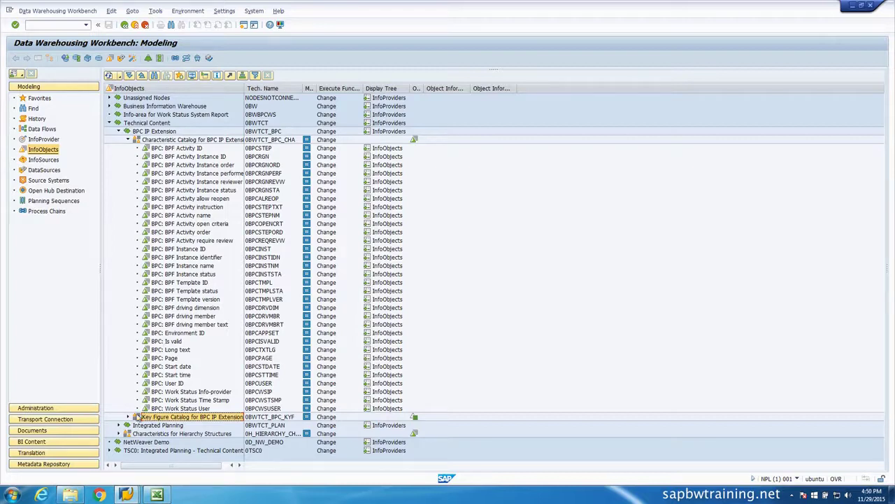
left_click(129, 417)
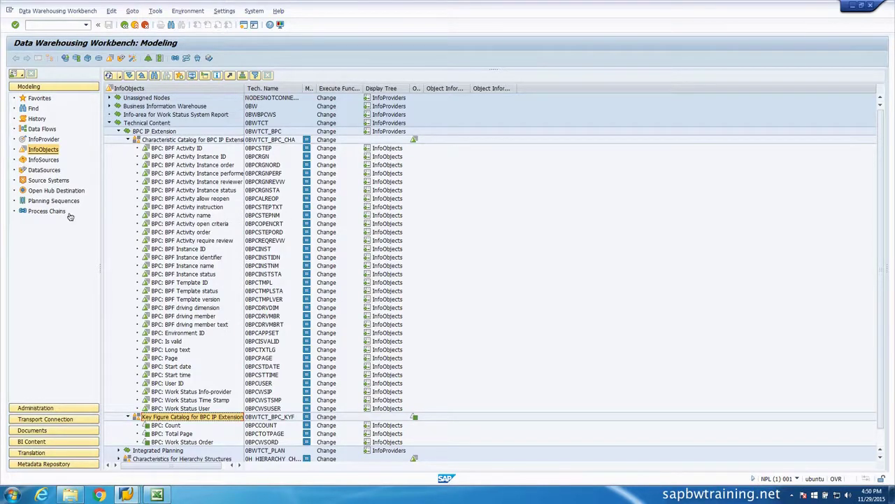
left_click(44, 141)
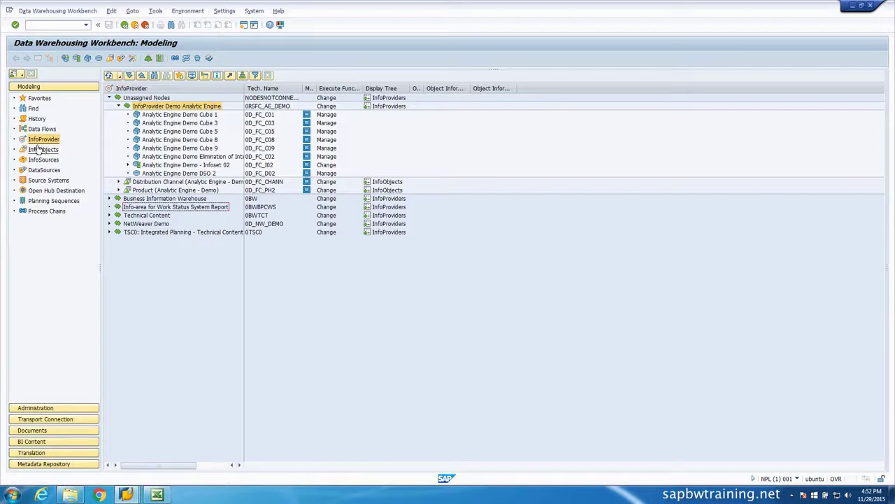
Open the Distribution Channel node's context menu and dismiss it without choosing an action
right_click(155, 184)
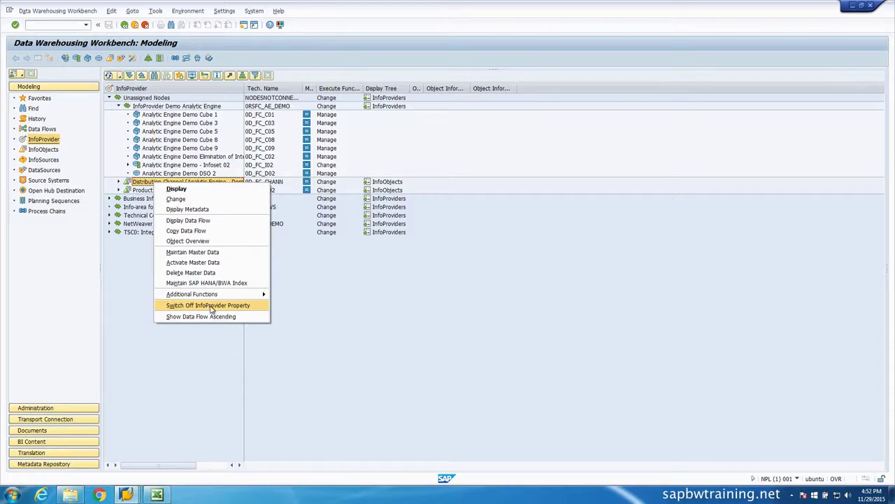
left_click(146, 309)
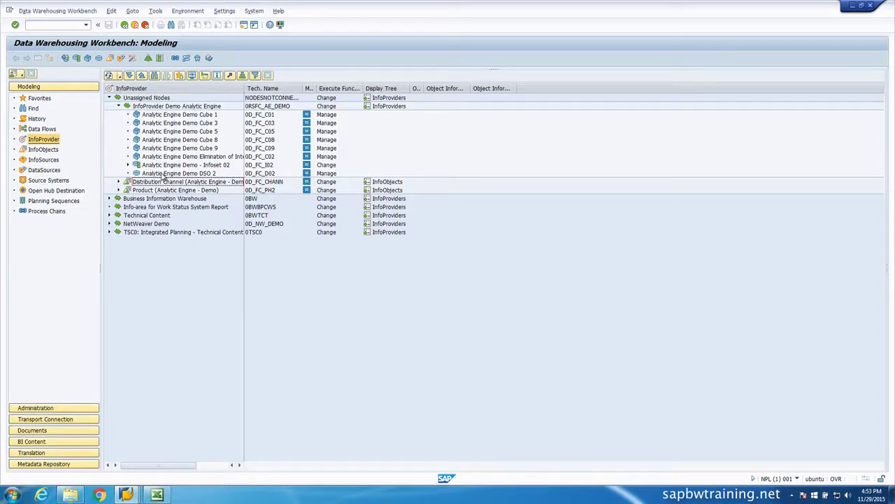
Switch to the InfoObjects tree and expand Unassigned Nodes, Business Information Warehouse and Technical Content
left_click(109, 224)
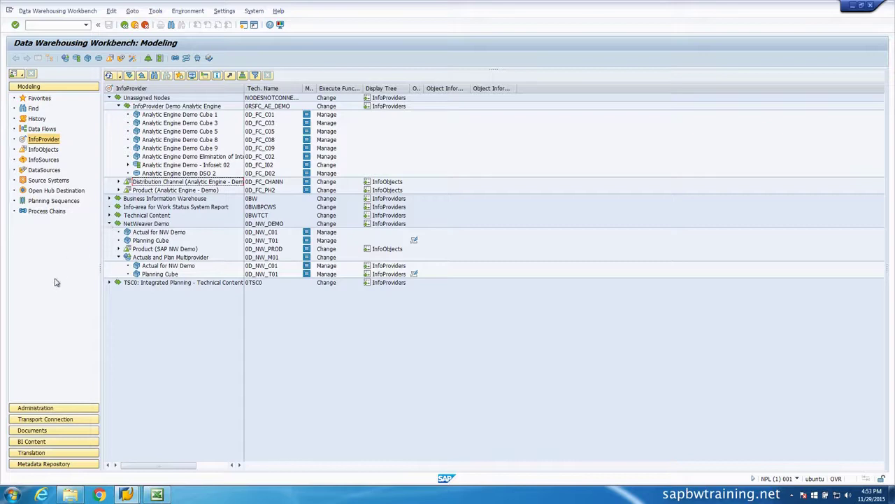
left_click(49, 150)
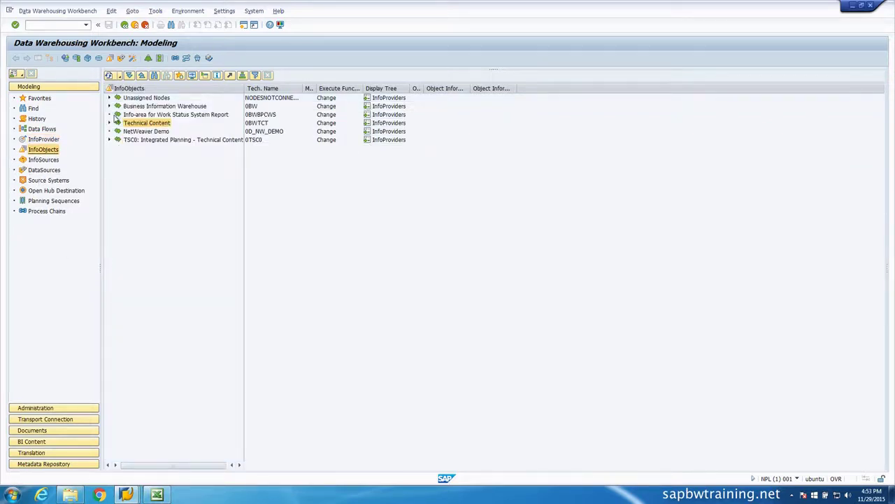
left_click(109, 98)
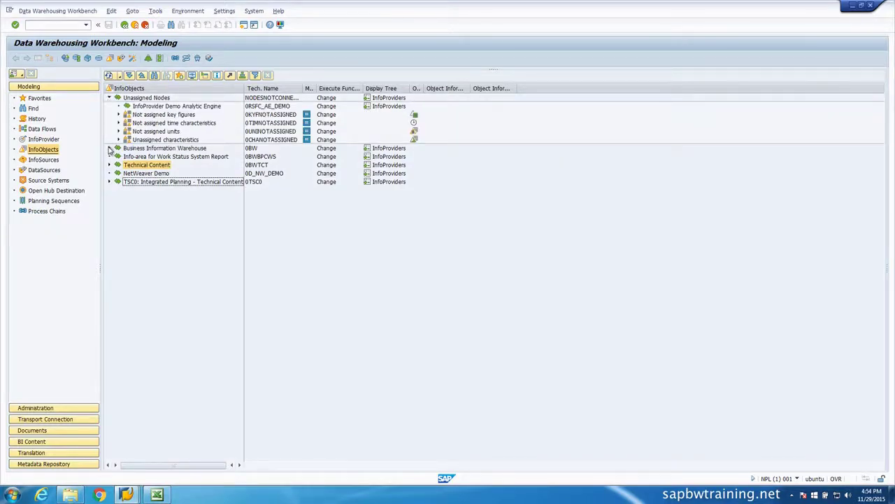
left_click(109, 148)
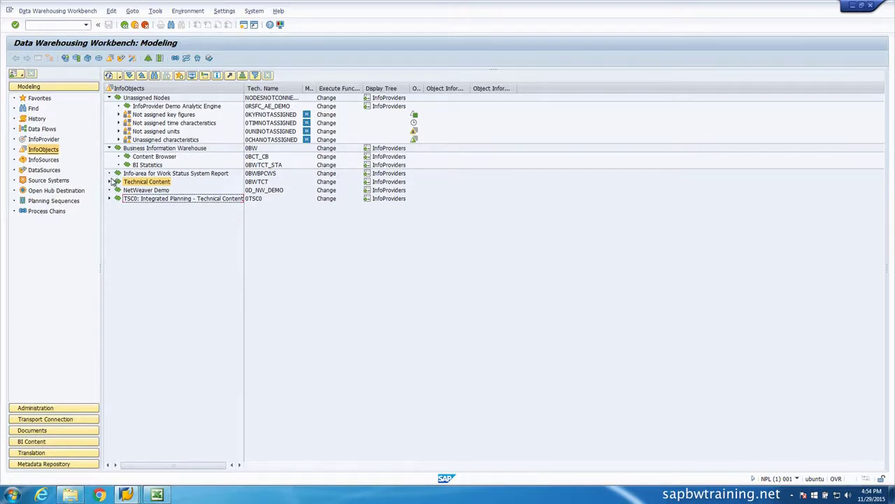
left_click(109, 182)
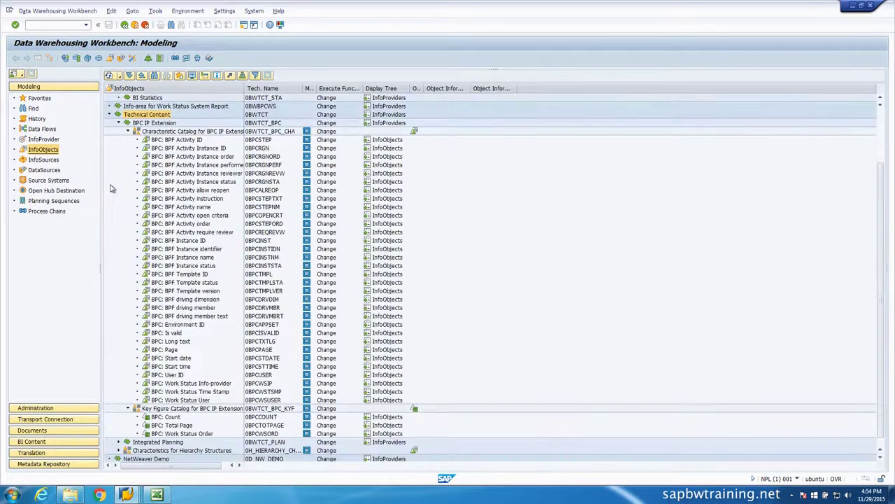
Expand TSC0 Integrated Planning and re-expand Technical Content to list the BPC IP Extension InfoObjects
left_click(110, 115)
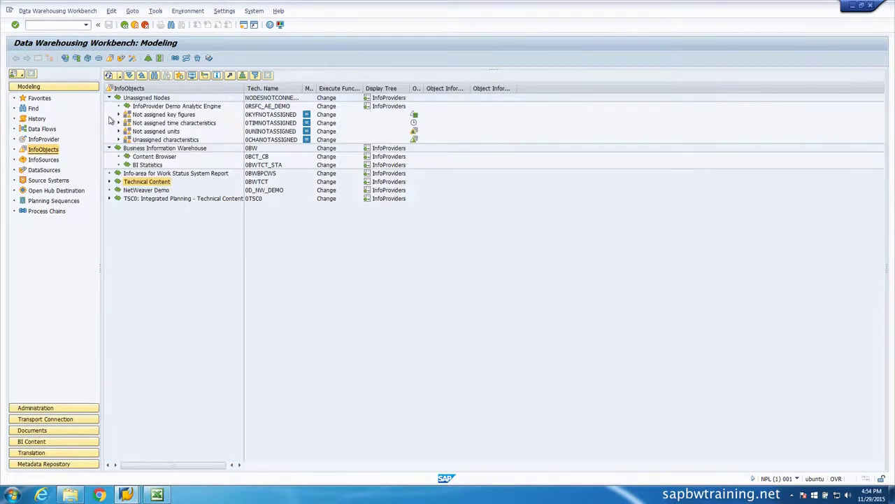
left_click(110, 199)
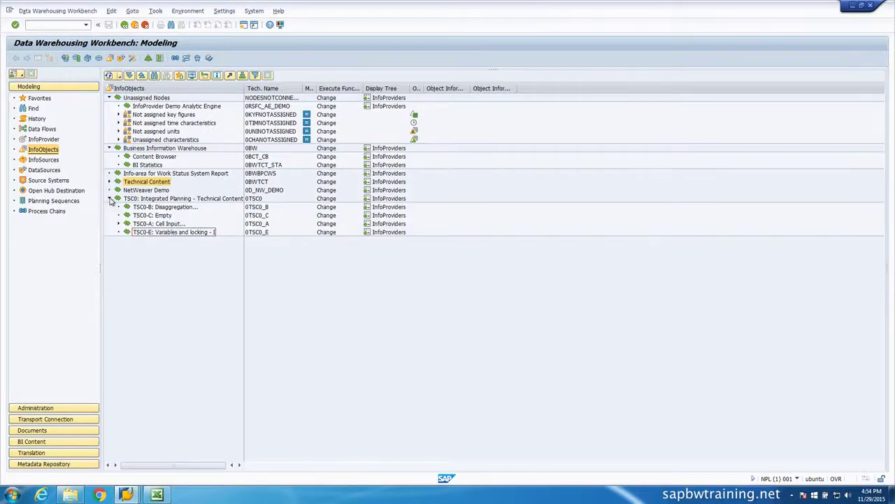
left_click(109, 183)
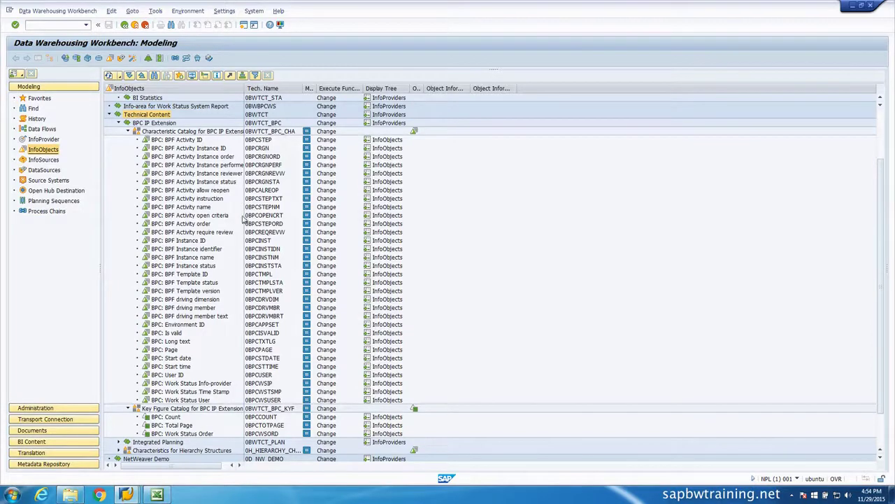
scroll(149, 133, "up", 2)
scroll(149, 134, "up", 1)
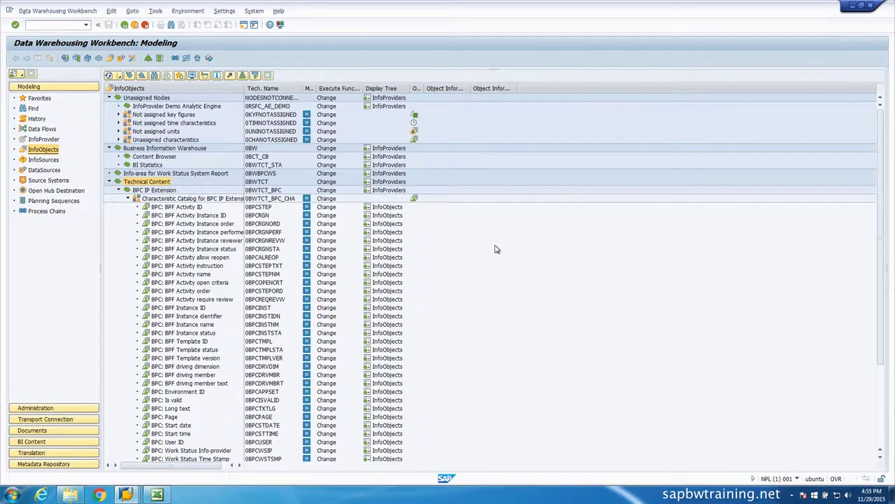
Step through InfoSources and DataSources to Source Systems, expand BW and select NPL Client 001
left_click(42, 161)
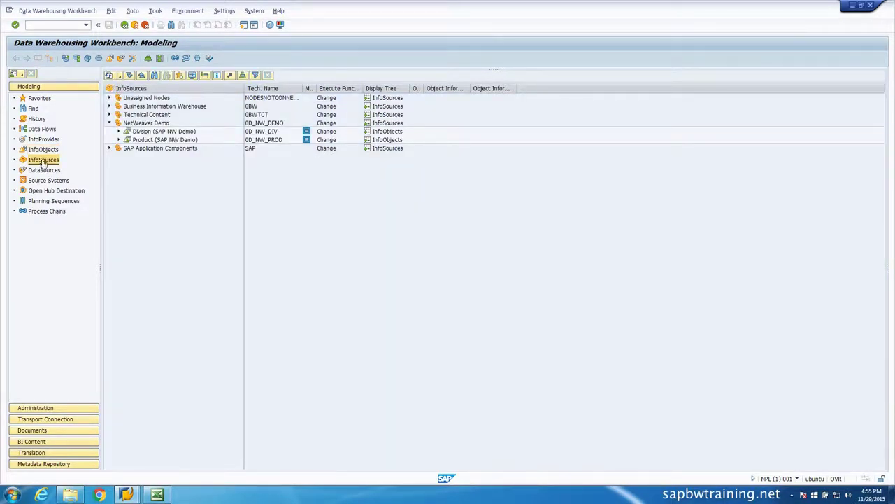
left_click(55, 172)
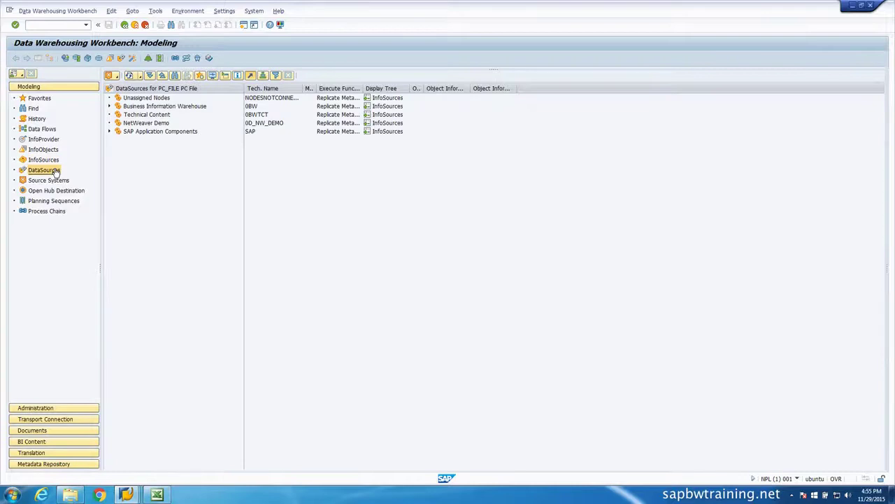
left_click(61, 180)
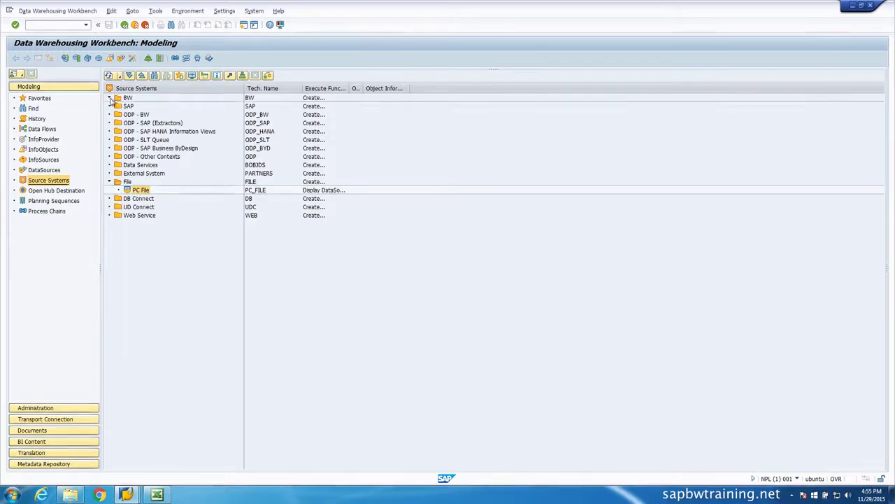
left_click(110, 98)
left_click(127, 107)
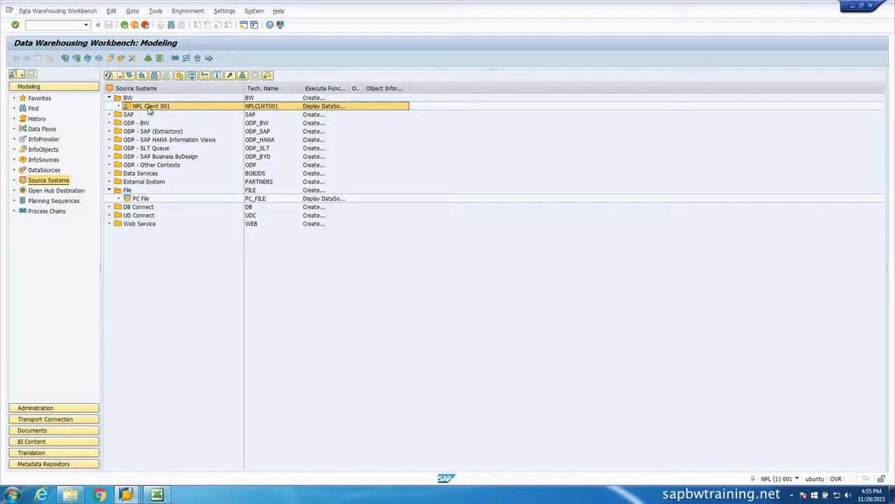
Open PC File's DataSources and expand Business Information Warehouse, BI Data Slices and SAP Application Components
double_click(137, 198)
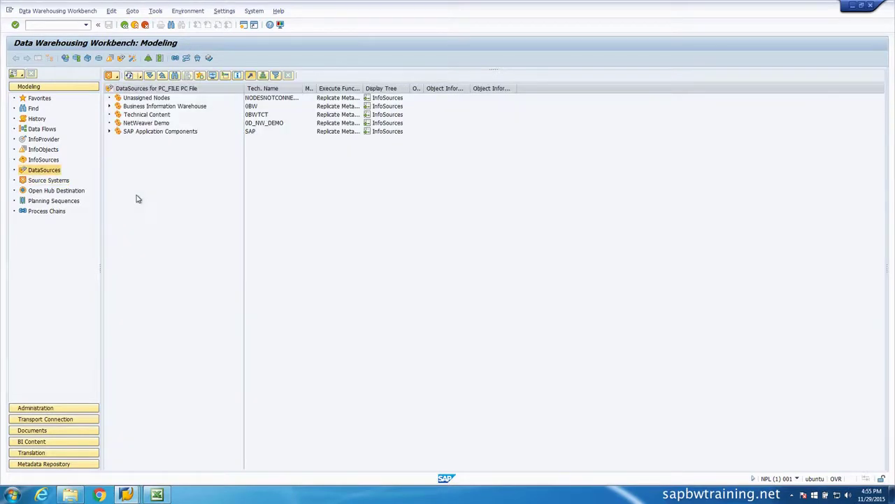
left_click(110, 106)
left_click(119, 123)
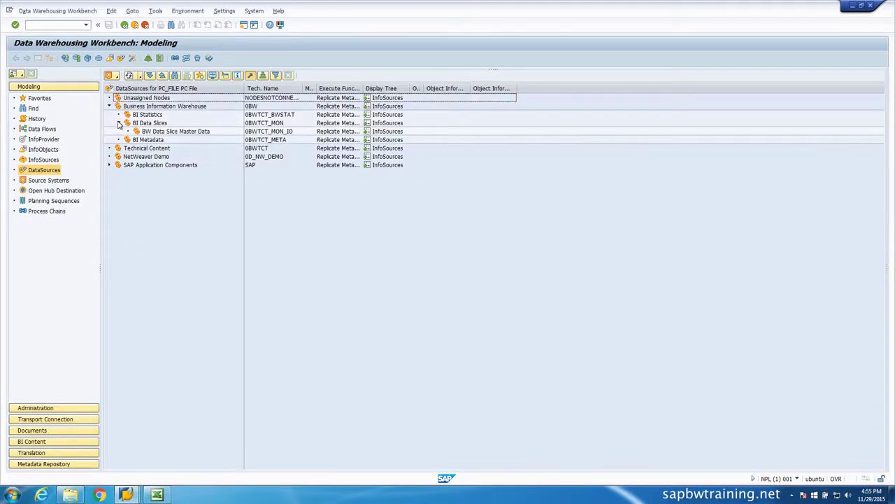
left_click(109, 165)
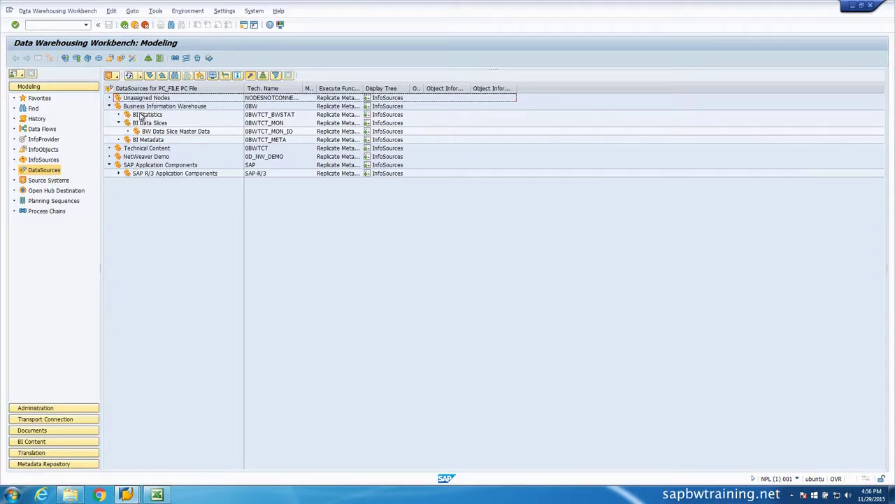
right_click(160, 132)
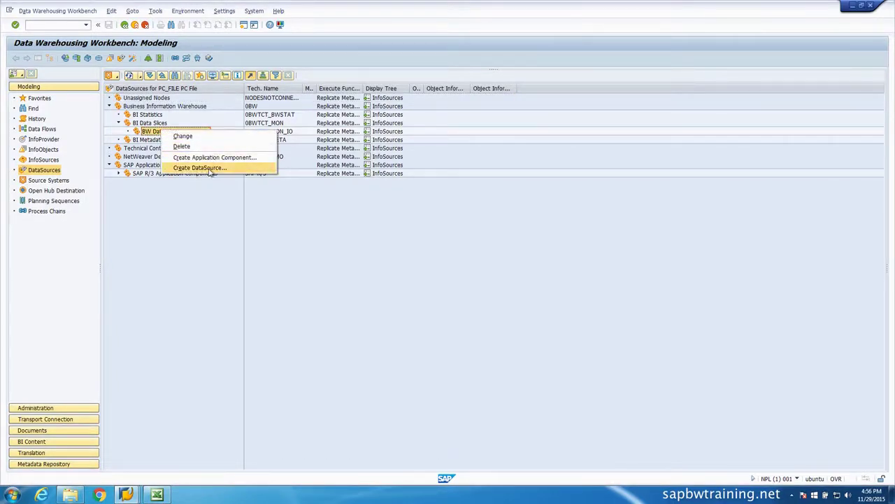
left_click(228, 231)
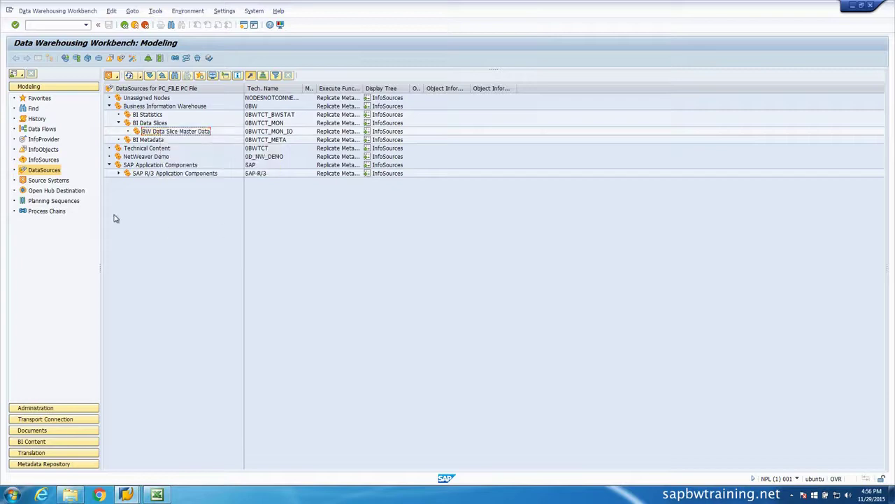
View the Open Hub Destination tree, then switch to the Planning Sequences tree
left_click(79, 193)
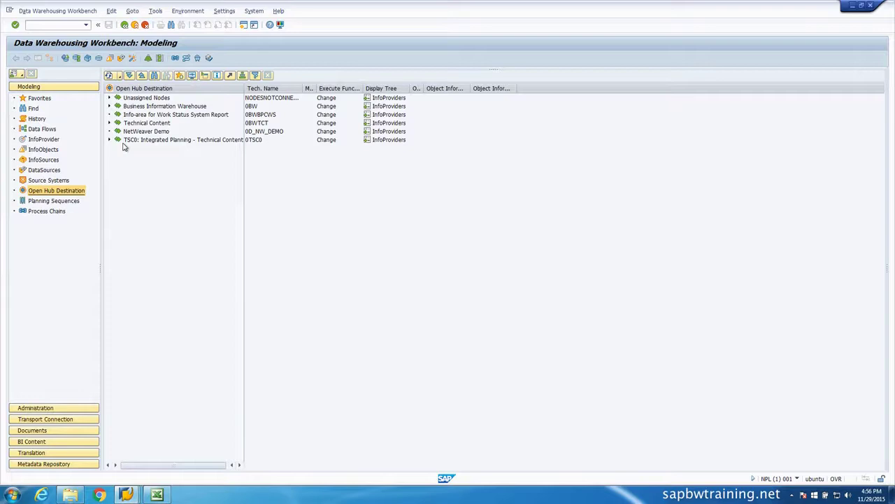
left_click(62, 201)
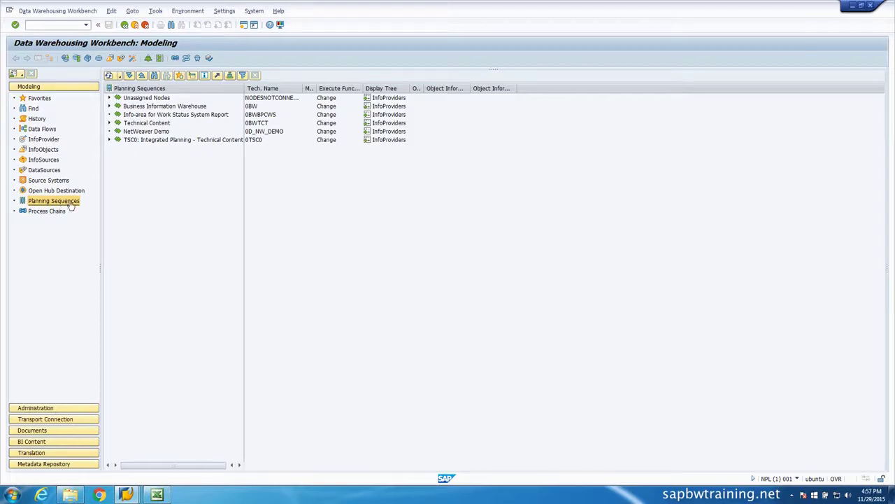
Open the Process Chains tree and select the Report Availability Status and System Master Data chains
left_click(41, 215)
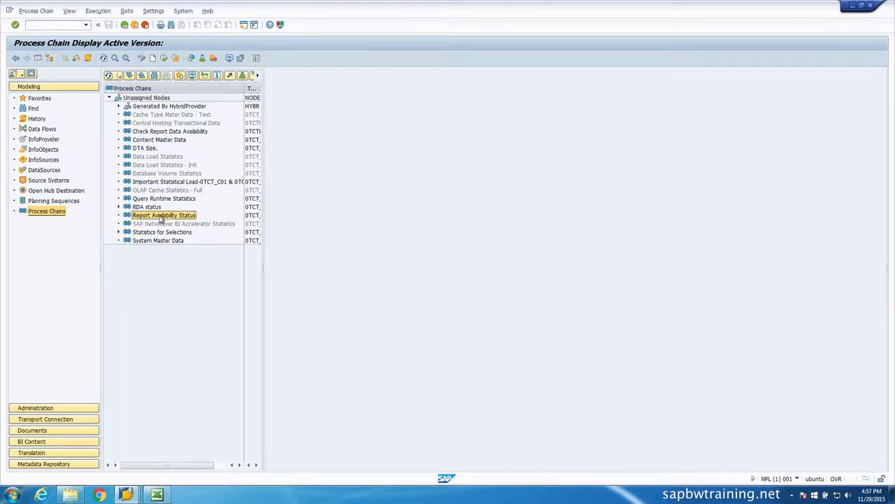
double_click(160, 216)
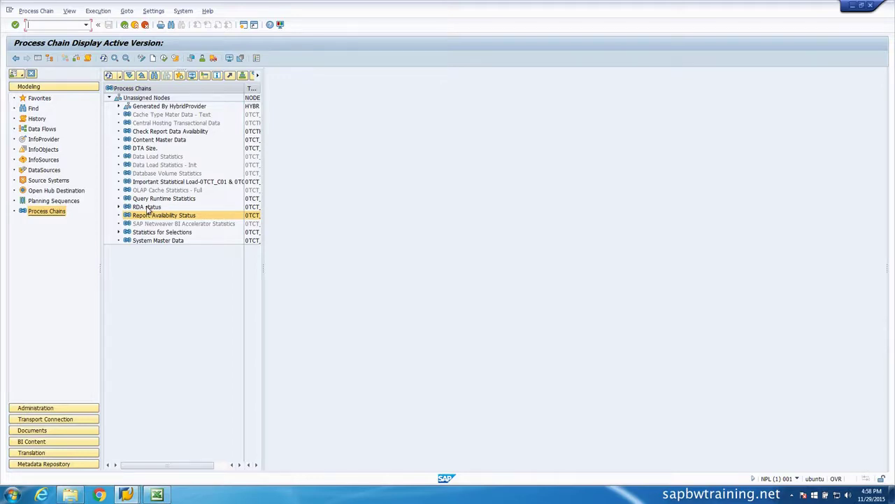
left_click(148, 240)
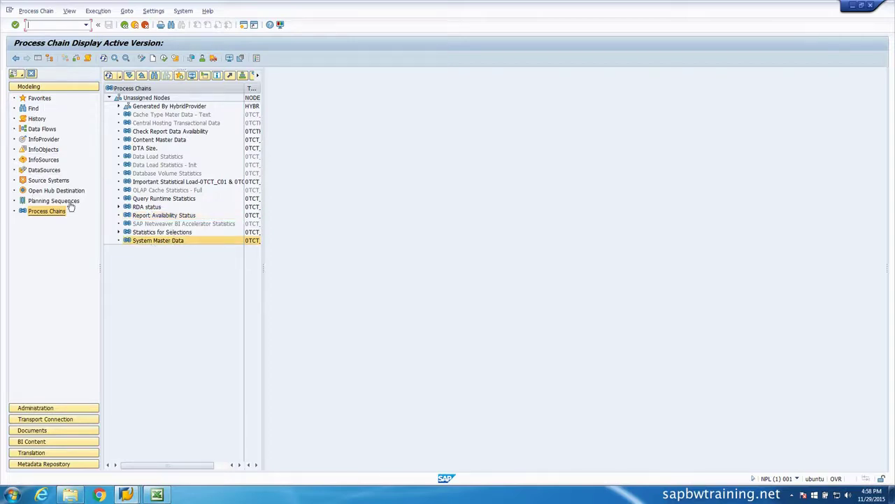
Expand Technical Content > Integrated Planning > PPM in Data Flows, view History, then open General Search
left_click(42, 129)
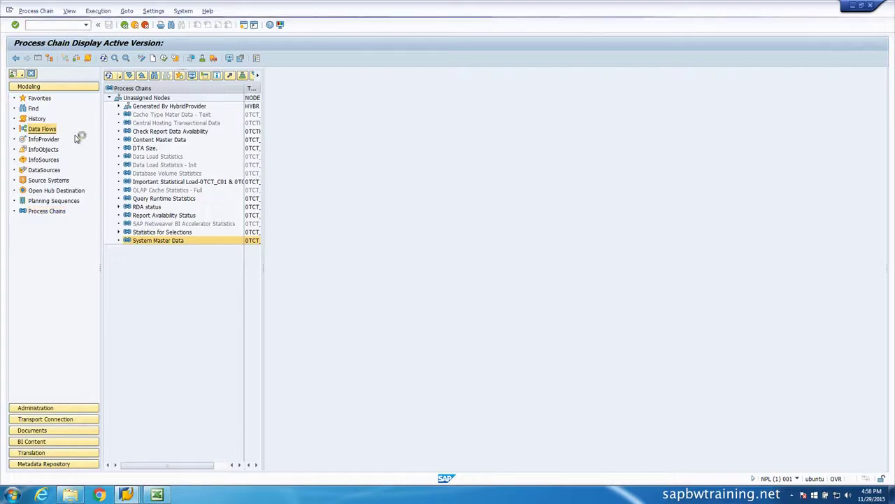
left_click(109, 123)
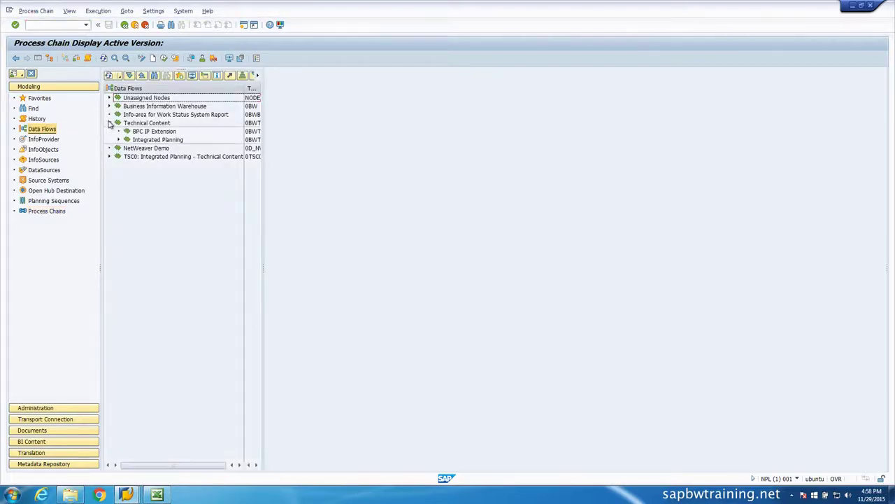
left_click(121, 148)
left_click(118, 139)
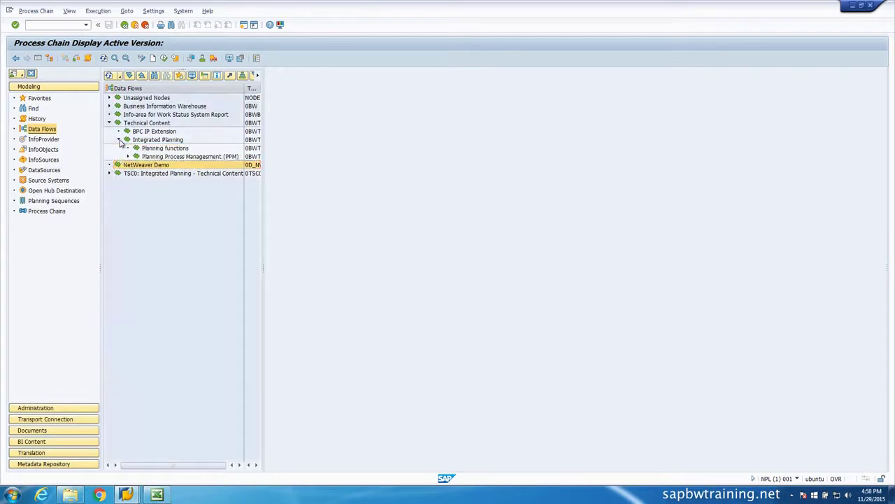
left_click(127, 156)
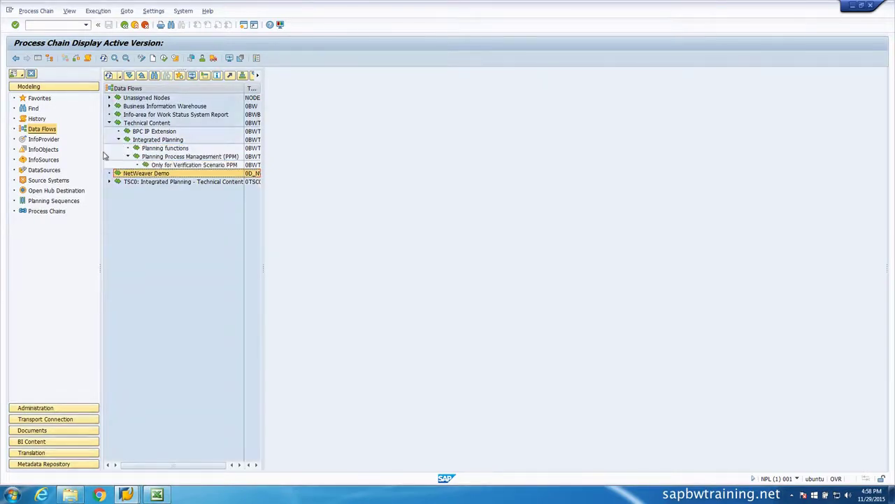
left_click(37, 120)
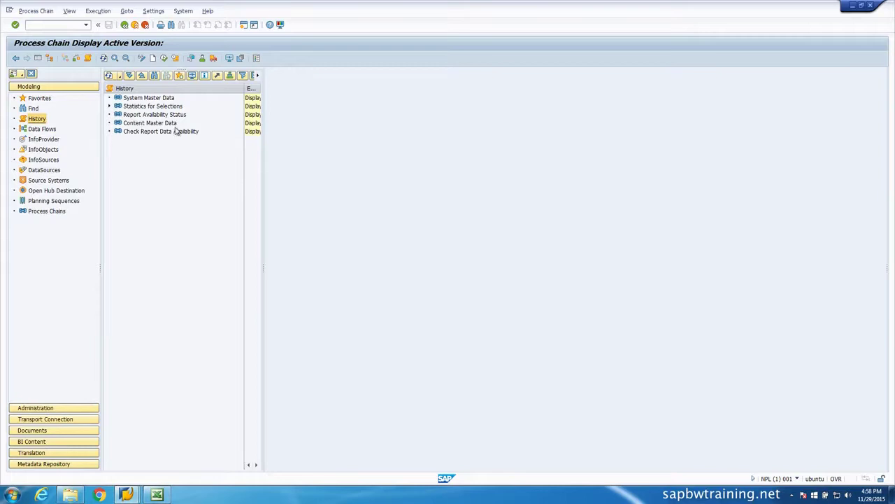
left_click(35, 110)
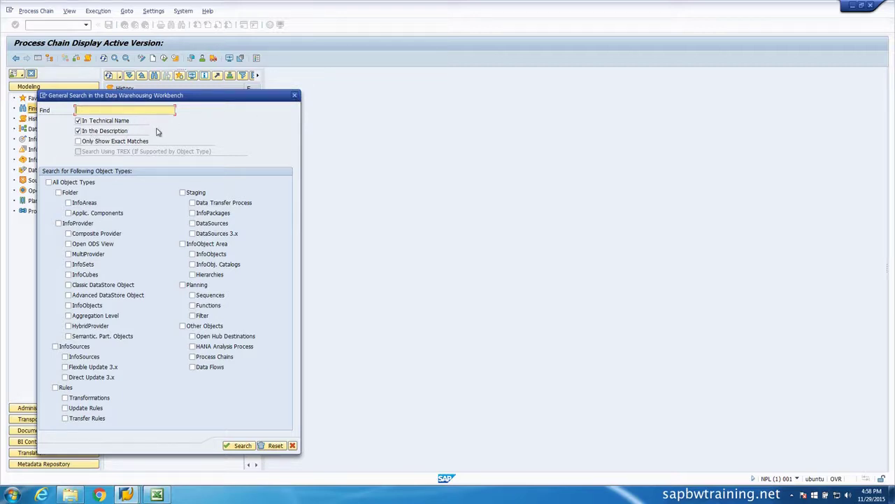
Close General Search and widen the InfoProvider tree to show technical names such as 0D_FC_C01
left_click(294, 95)
left_click(44, 141)
left_click_drag(265, 113, 488, 120)
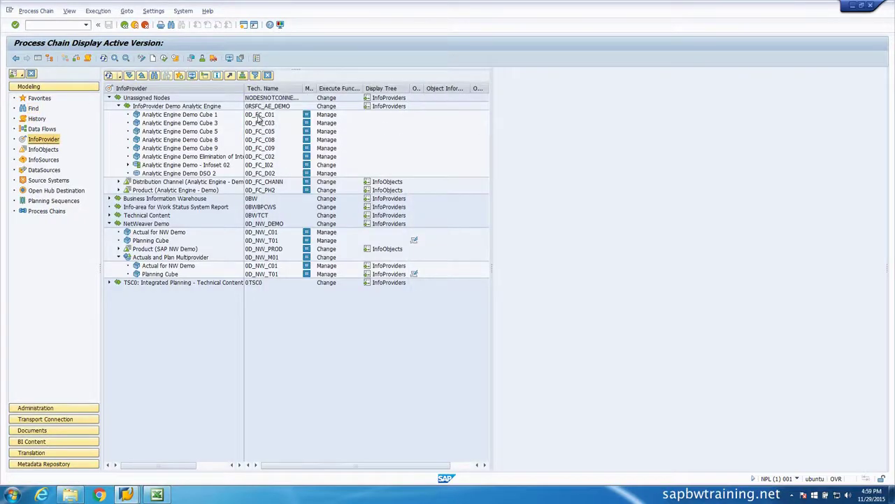
left_click(261, 116)
Select Hide Navigator After Navigation, then Hide Tree After Navigation, in the navigator options
left_click(20, 75)
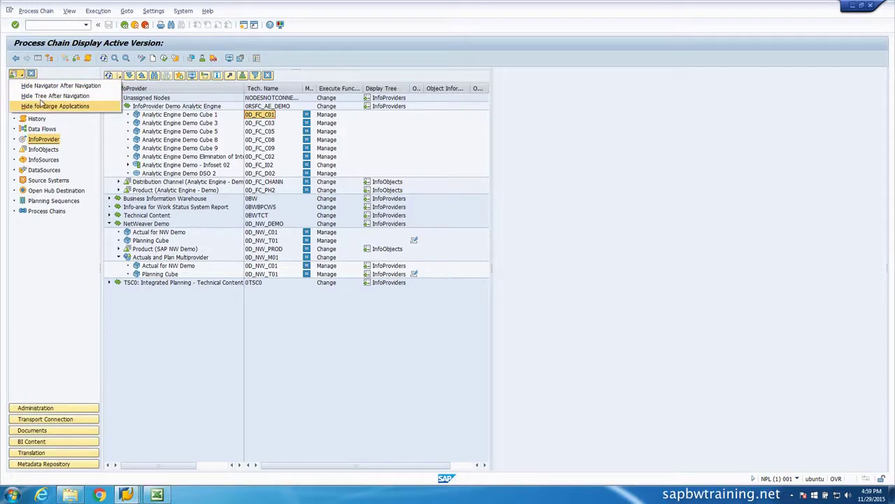
left_click(98, 86)
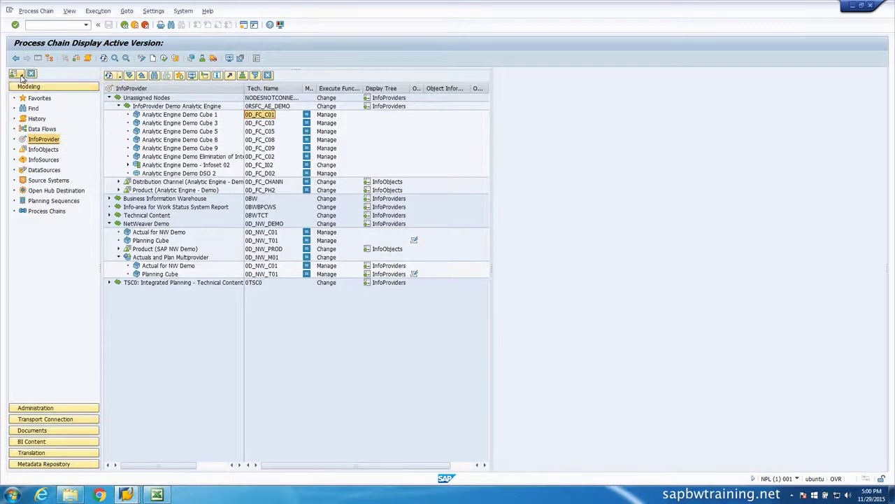
left_click(20, 75)
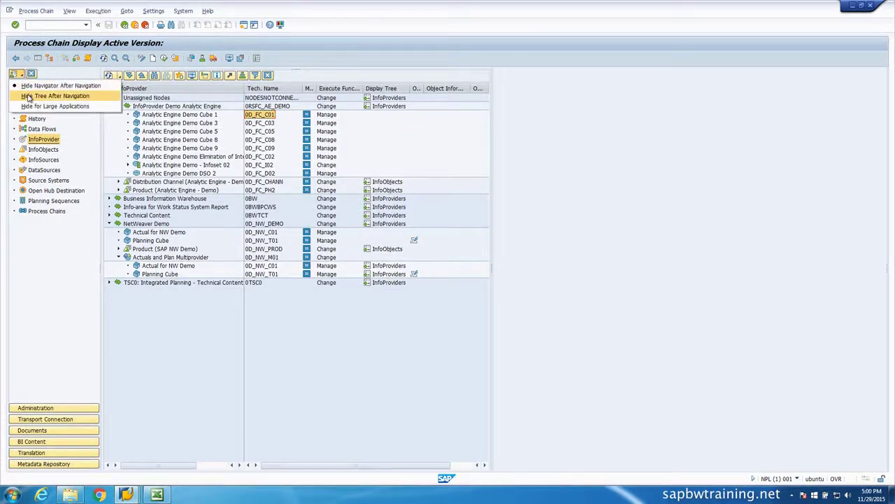
left_click(28, 96)
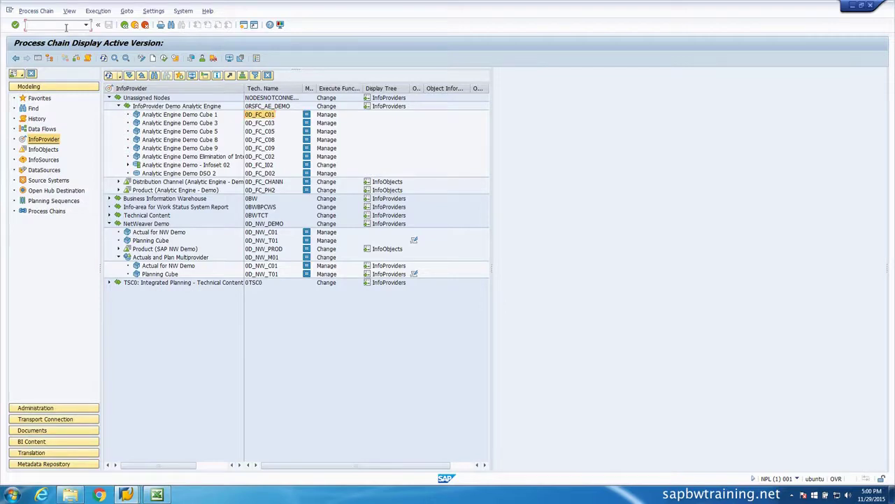
Run transaction RSPC and then transaction SM37 from the command field
left_click(31, 26)
type("/nrsa1")
key("BackSpace")
key("BackSpace")
key("BackSpace")
key("BackSpace")
key("BackSpace")
key("BackSpace")
type("rspc")
key("Return")
left_click(66, 26)
type("sm37")
key("Return")
Return to the workbench with /nrsa1, then show SM66 work processes of system NPL in a new session
left_click(65, 27)
left_click(66, 26)
type("/nrsa1")
key("Return")
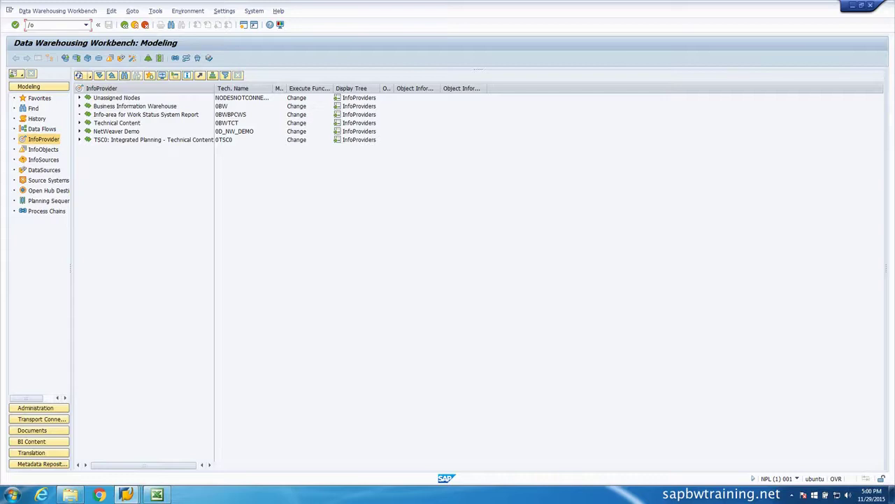
type("m66")
key("Return")
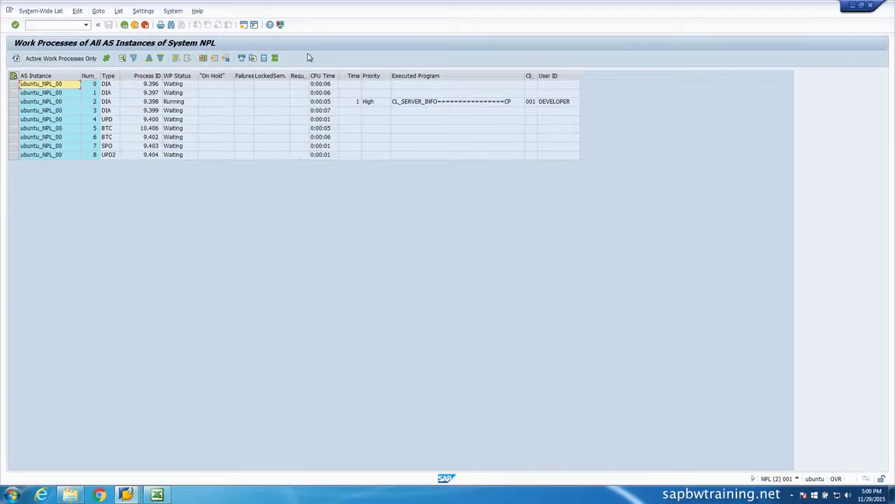
Restore and move the SM66 work processes window aside, then close it
double_click(341, 8)
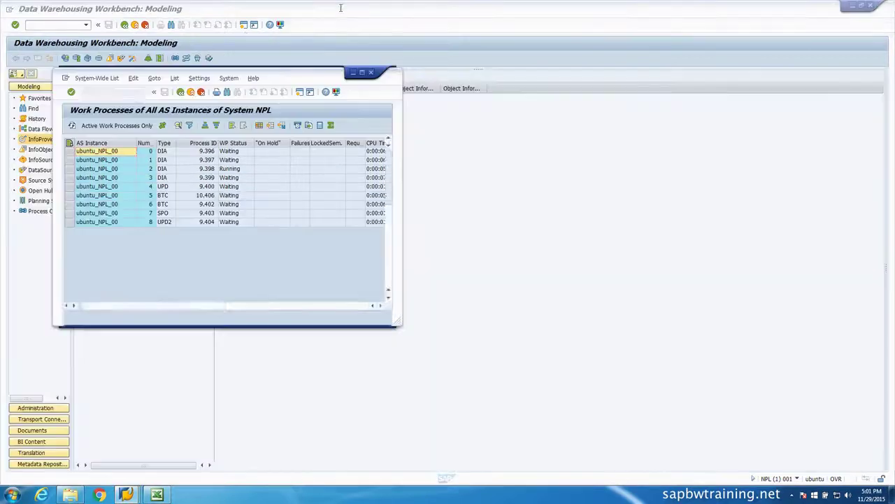
left_click_drag(273, 75, 618, 104)
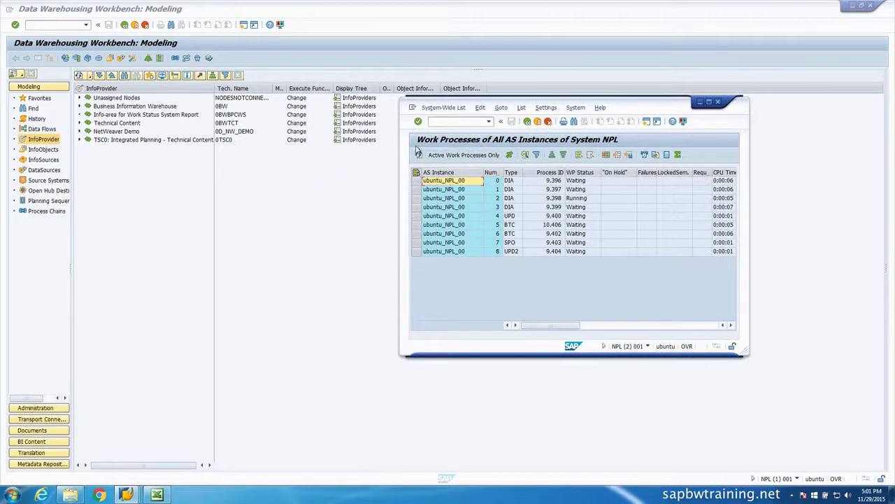
left_click(719, 103)
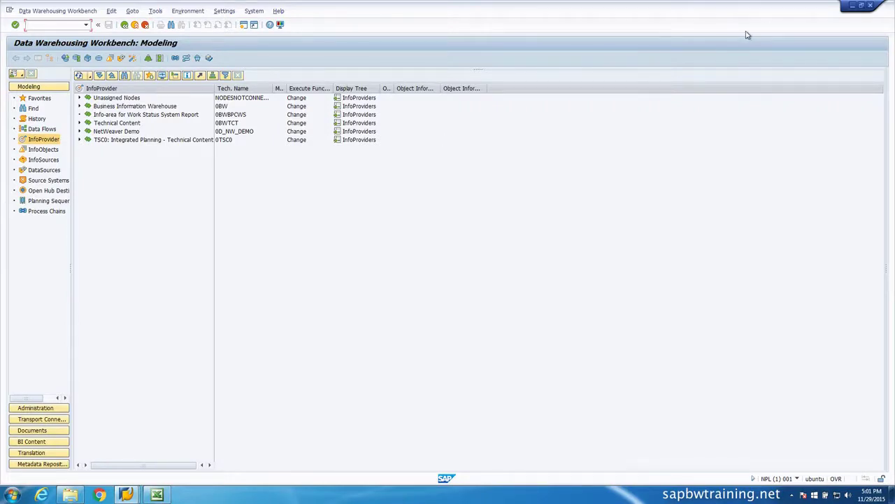
Minimize SAP and switch to the beer_data workbook in Excel
left_click(853, 6)
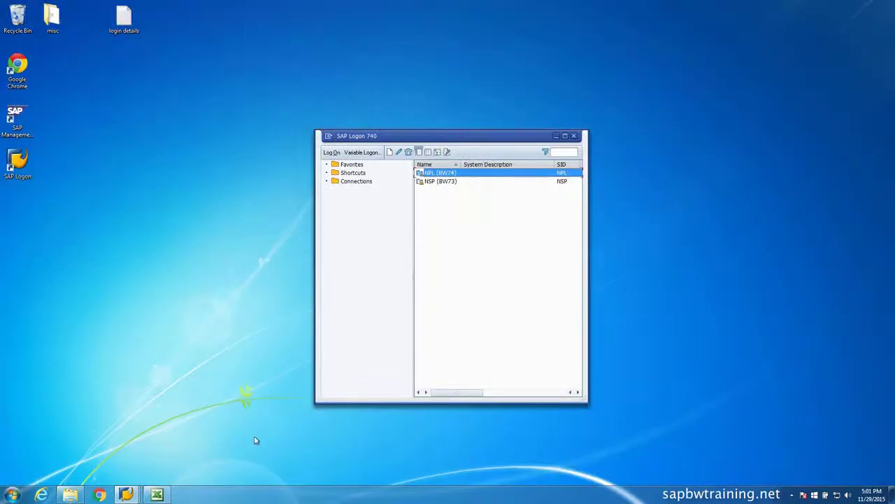
left_click(158, 495)
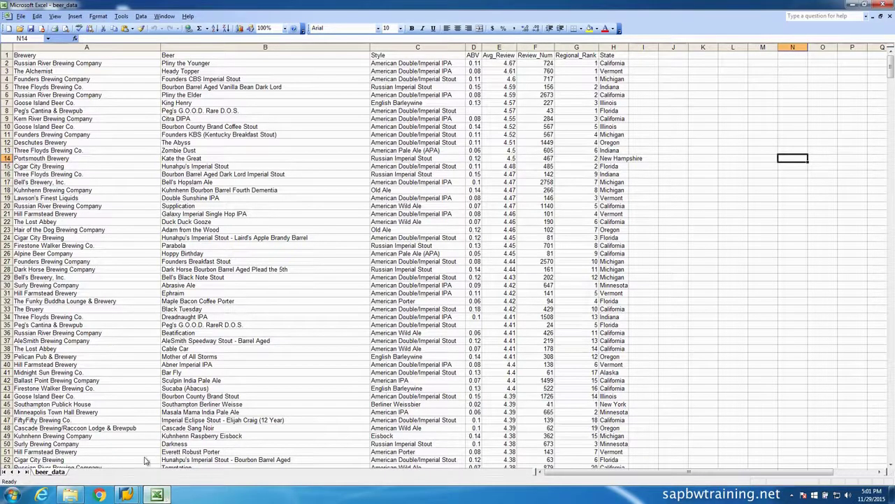
left_click(45, 124)
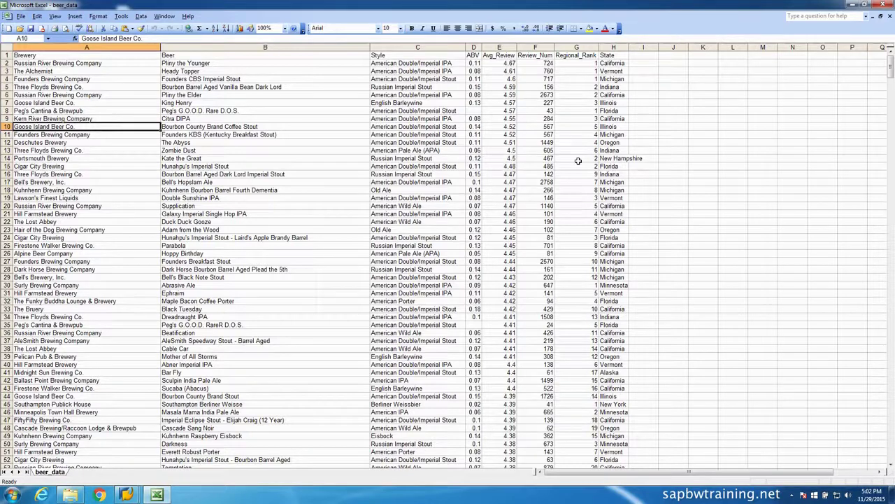
left_click(584, 64)
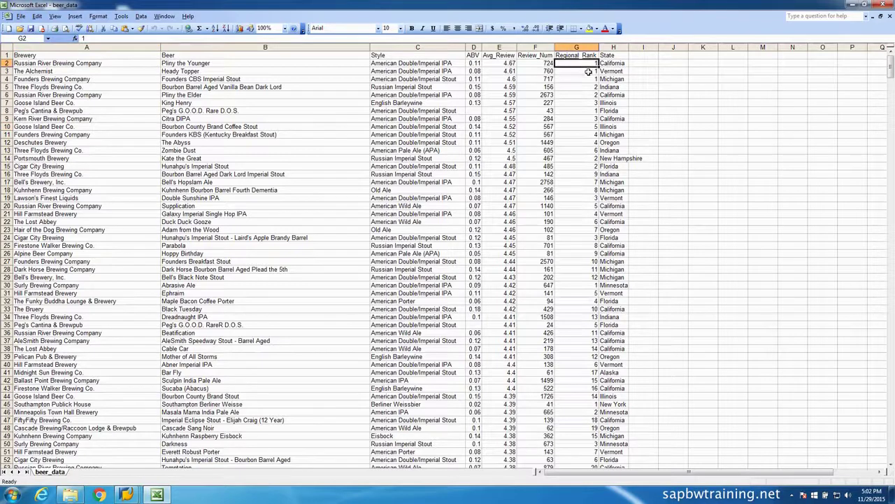
key("Down")
key("Down")
key("Down")
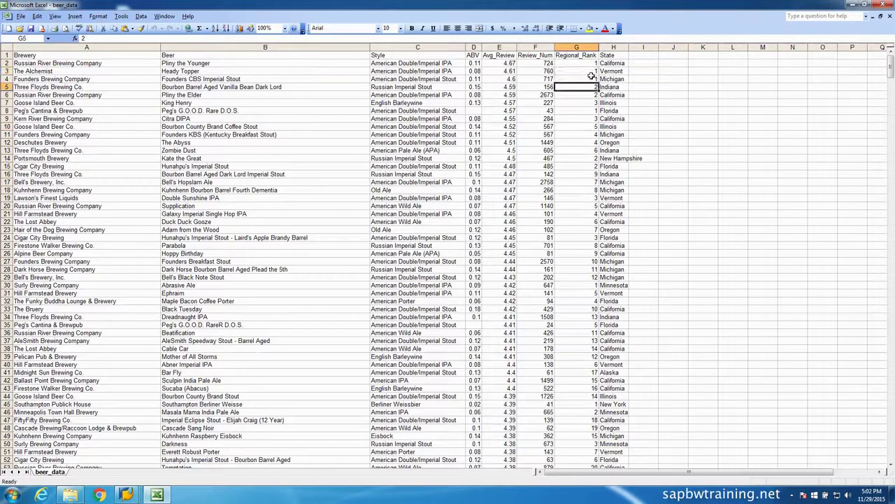